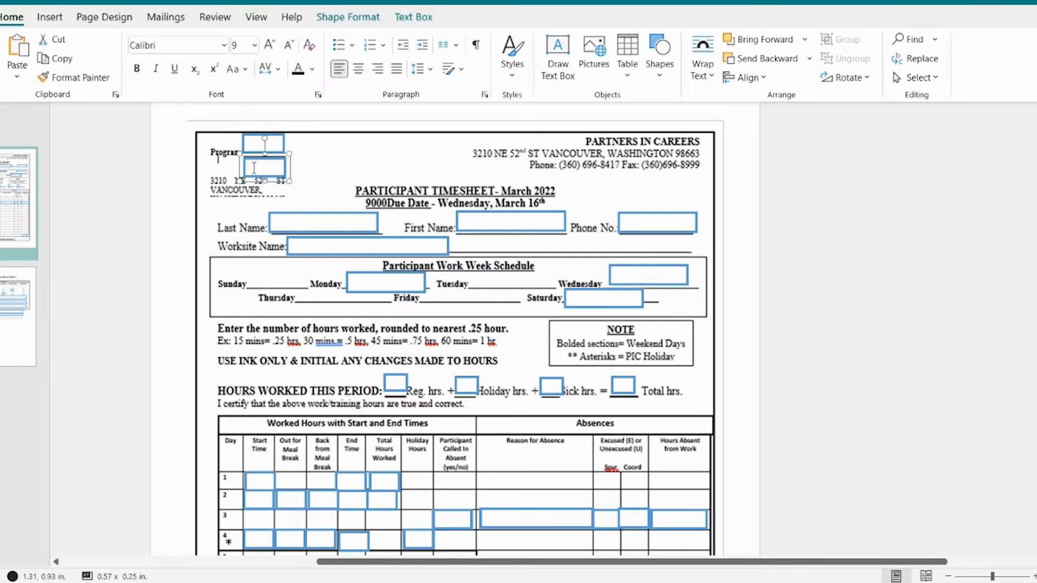
Step: Enter AS in the lower box beside Program and fill in the participant's last and first names
{"action": "type", "text": "AS"}
{"action": "left_click", "coordinate": [282, 219]}
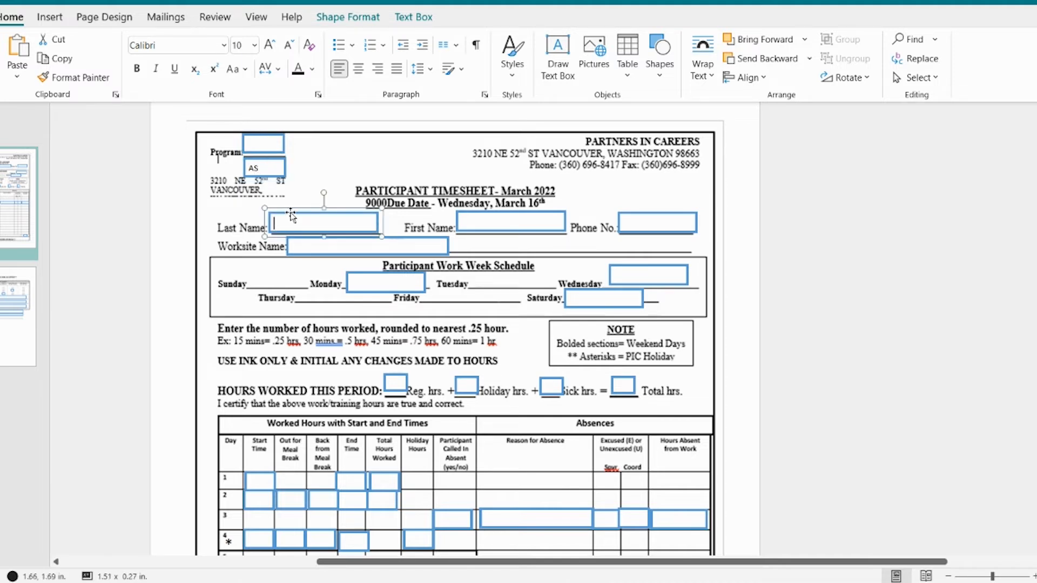
{"action": "type", "text": "Carson"}
{"action": "left_click", "coordinate": [477, 222]}
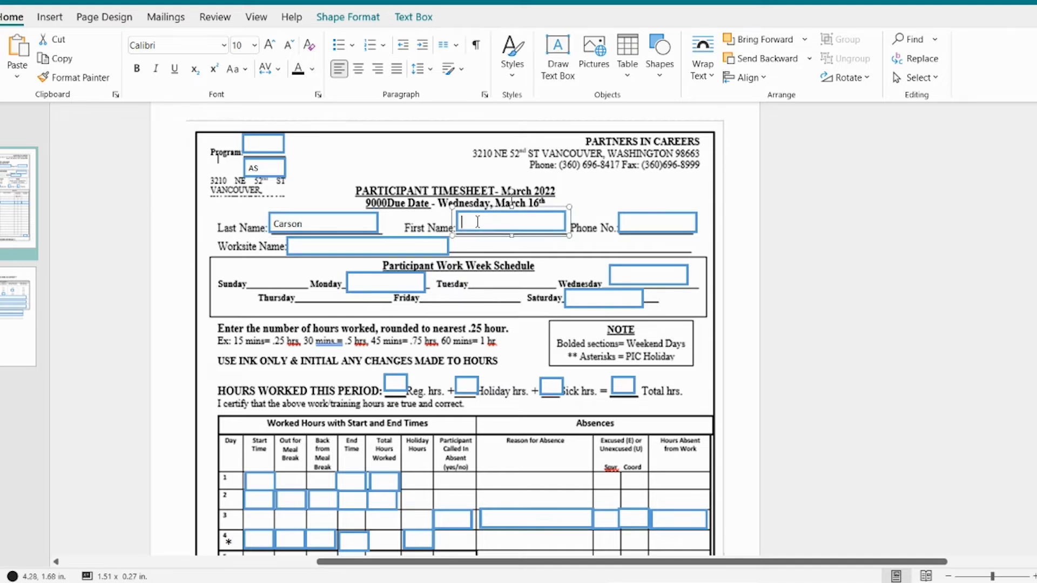
{"action": "type", "text": "Maddie"}
Step: Fill in the participant's phone number and enter CDM as the worksite name
{"action": "left_click", "coordinate": [628, 221]}
{"action": "type", "text": "360-555"}
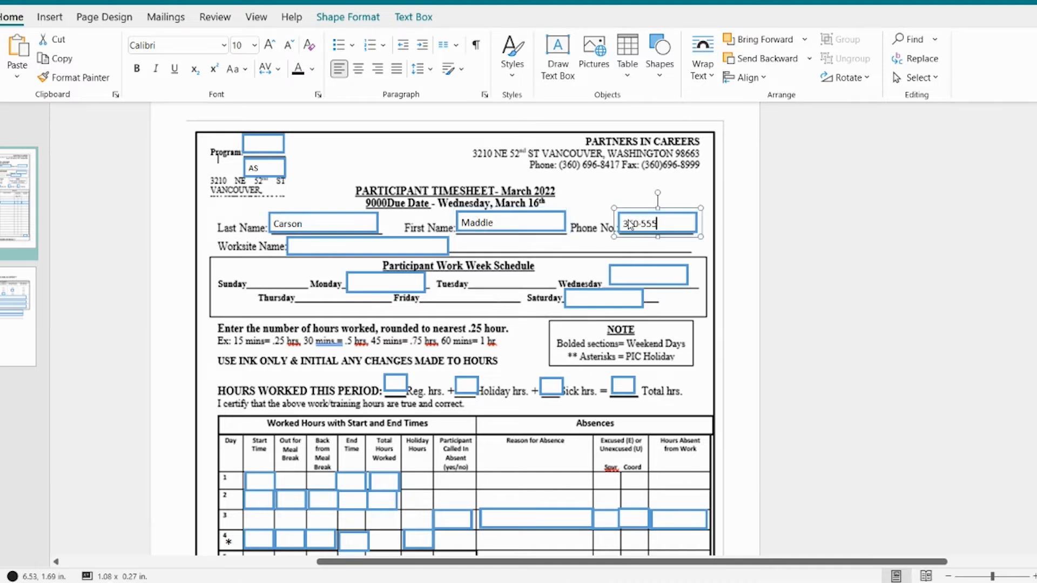
{"action": "type", "text": "-5555"}
{"action": "left_click", "coordinate": [308, 247]}
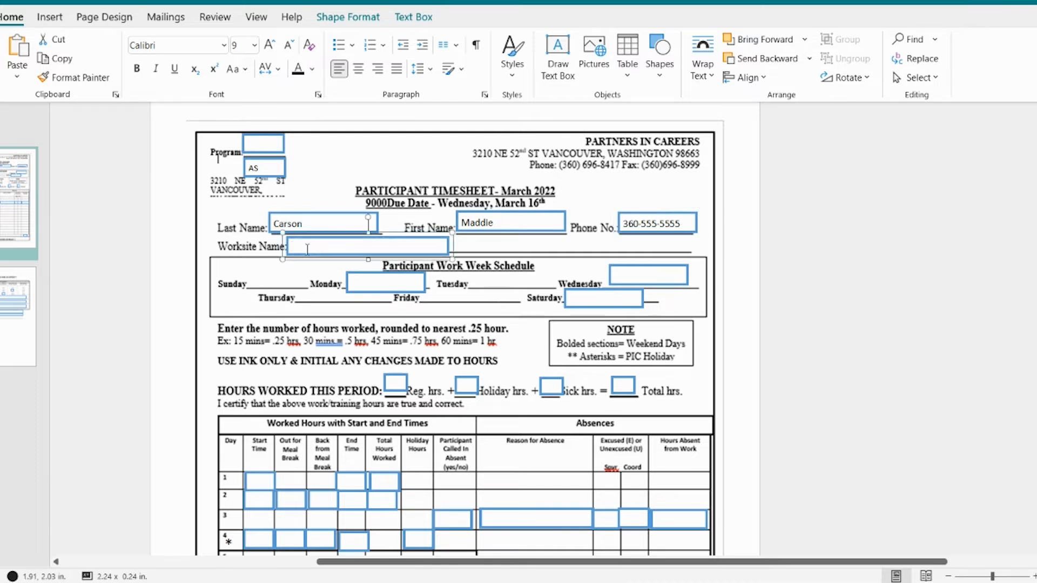
{"action": "type", "text": "CDM"}
Step: Fill in the participant work week schedule with Monday 12-5, Wednesday 3-8 and Saturday 10-6
{"action": "left_click", "coordinate": [228, 268]}
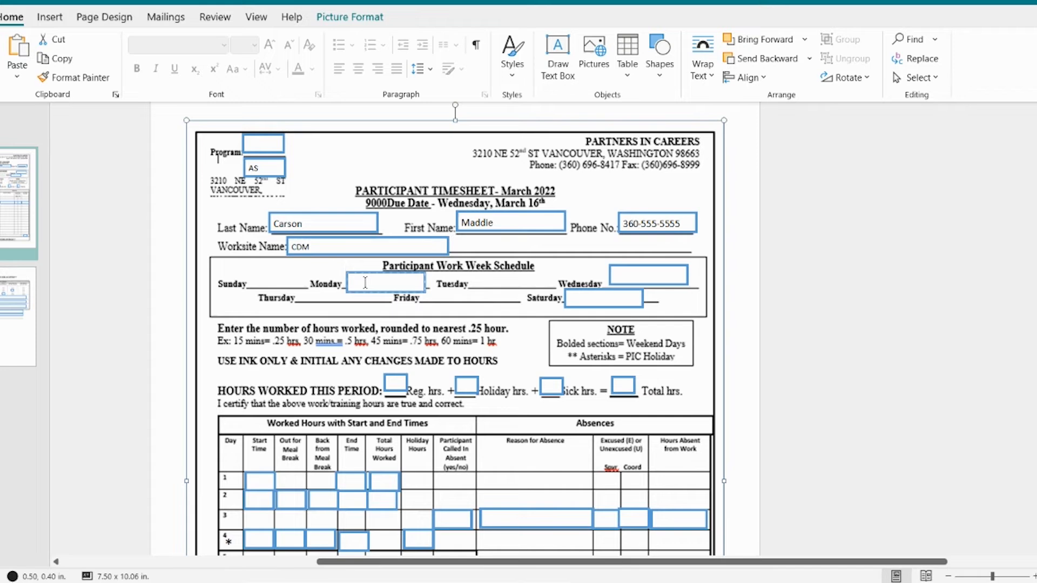
{"action": "left_click", "coordinate": [365, 282]}
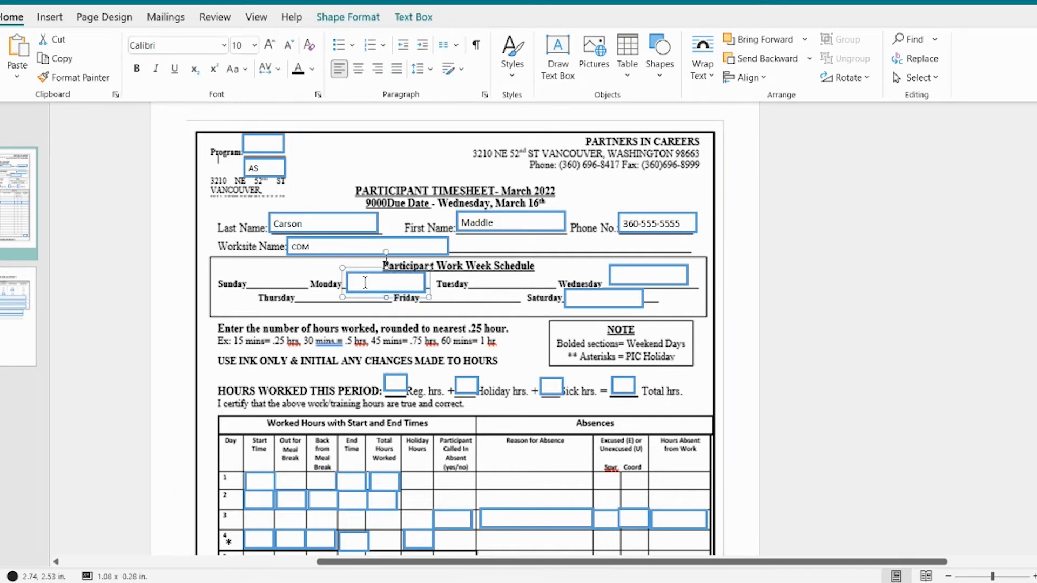
{"action": "type", "text": "12-5"}
{"action": "left_click", "coordinate": [626, 274]}
{"action": "type", "text": "3-8"}
{"action": "left_click", "coordinate": [587, 295]}
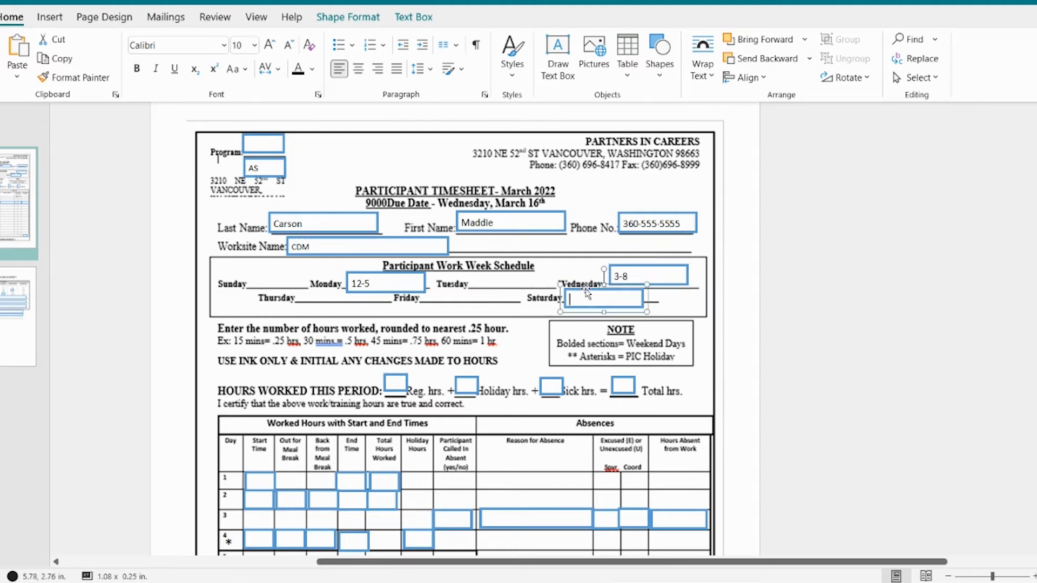
{"action": "type", "text": "10-6"}
Step: Fill in day 1 of the worked hours table with start time 1:00, end time 3:00 and 2.0 total hours
{"action": "scroll", "coordinate": [245, 322], "scroll_direction": "down", "scroll_amount": 2}
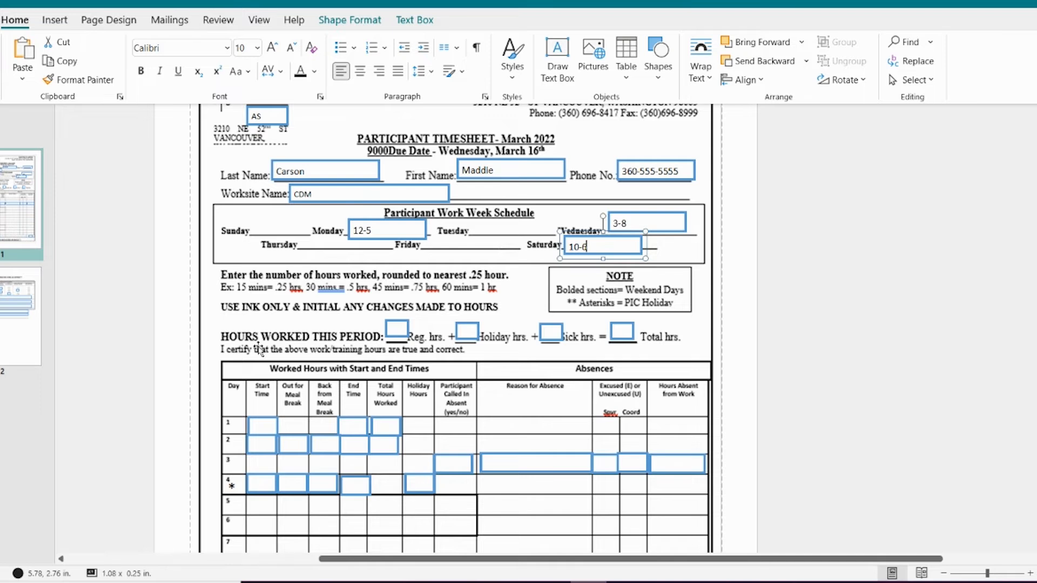
{"action": "scroll", "coordinate": [225, 352], "scroll_direction": "down", "scroll_amount": 1}
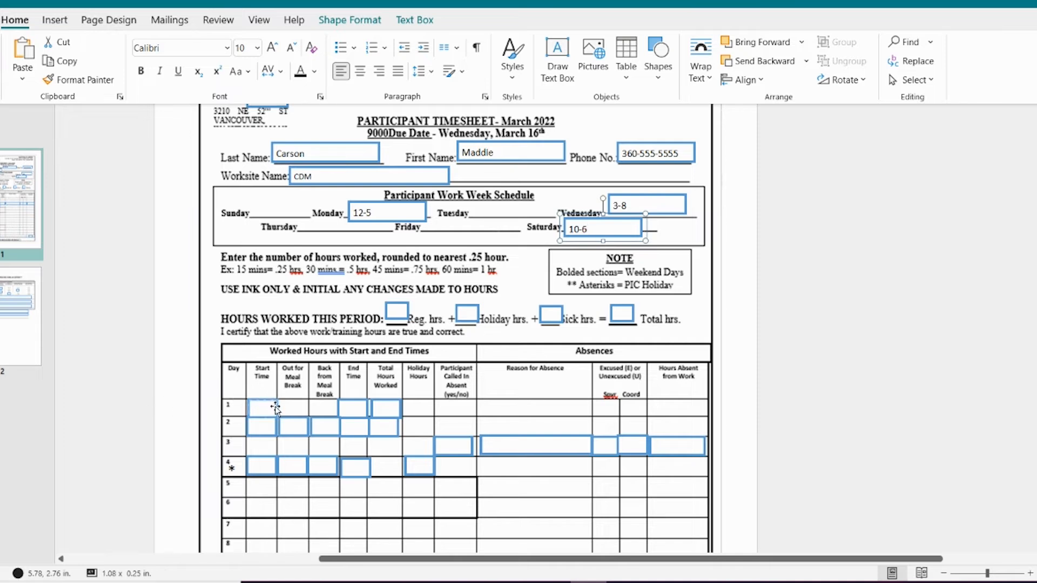
{"action": "scroll", "coordinate": [274, 407], "scroll_direction": "down", "scroll_amount": 5}
{"action": "scroll", "coordinate": [276, 409], "scroll_direction": "down", "scroll_amount": 1}
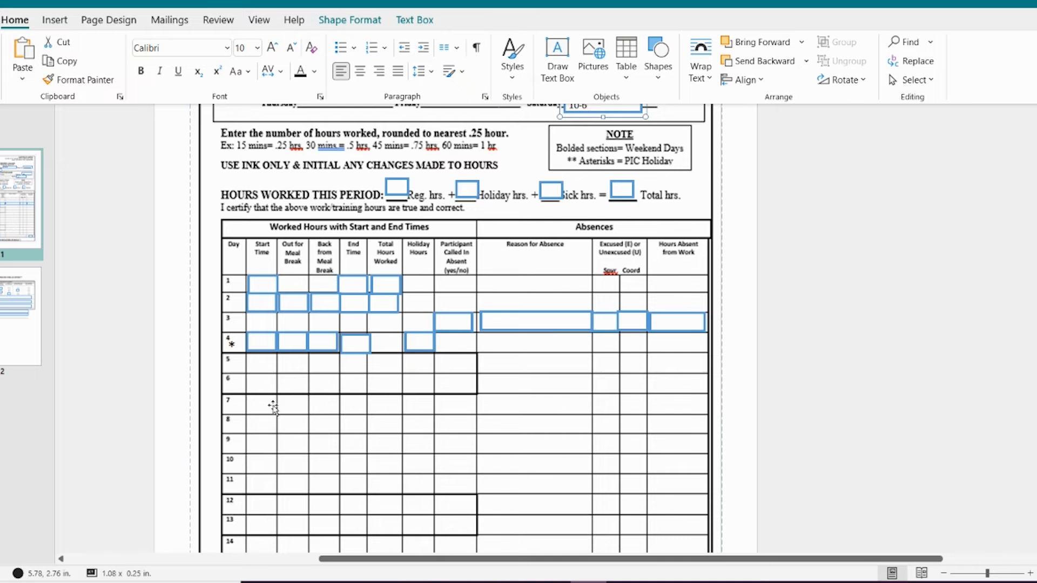
{"action": "left_click", "coordinate": [262, 284]}
{"action": "type", "text": "1"}
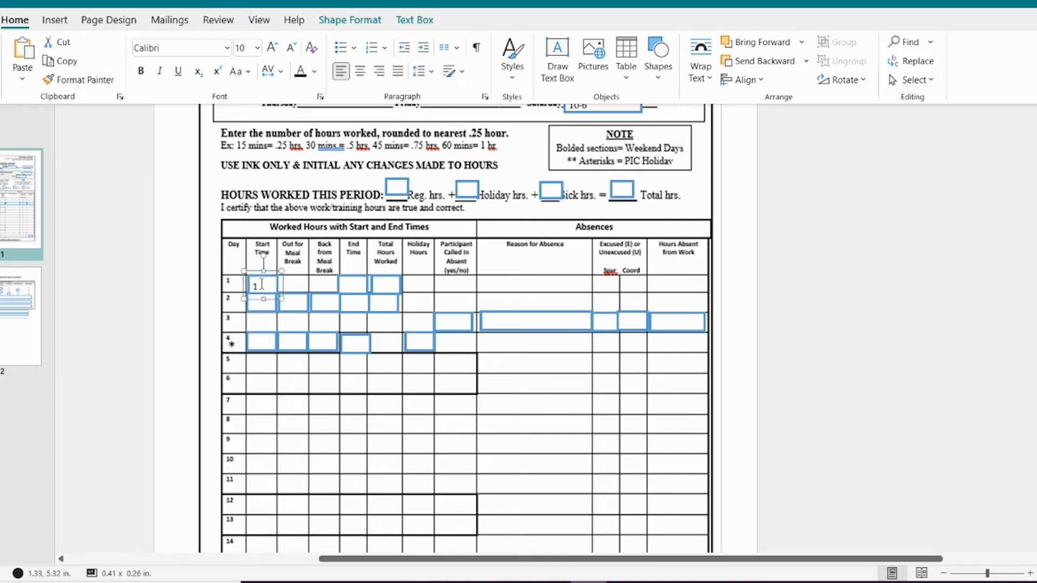
{"action": "type", "text": "1:00"}
{"action": "left_click", "coordinate": [350, 284]}
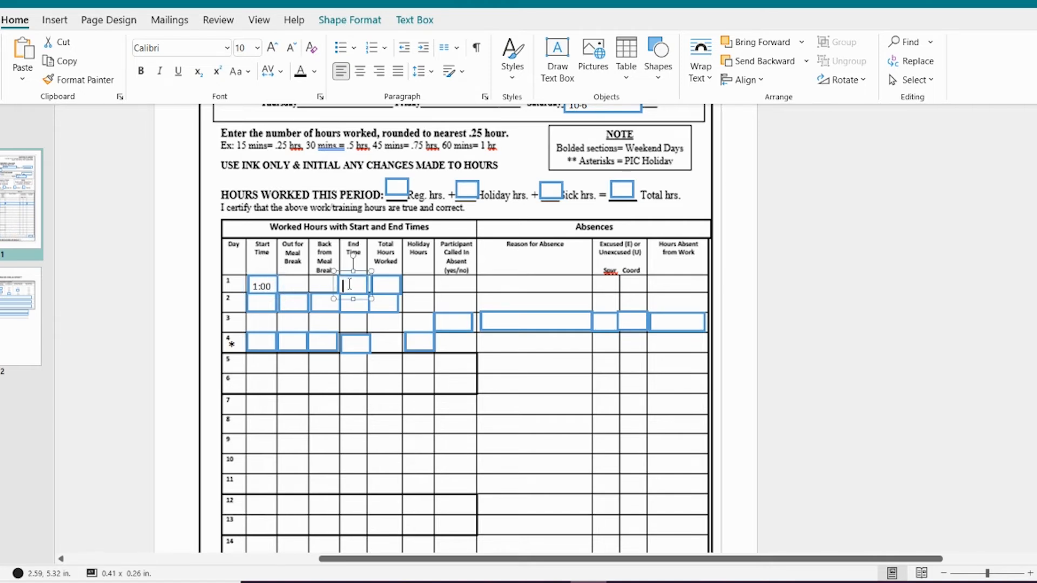
{"action": "type", "text": "3:00"}
{"action": "left_click", "coordinate": [386, 284]}
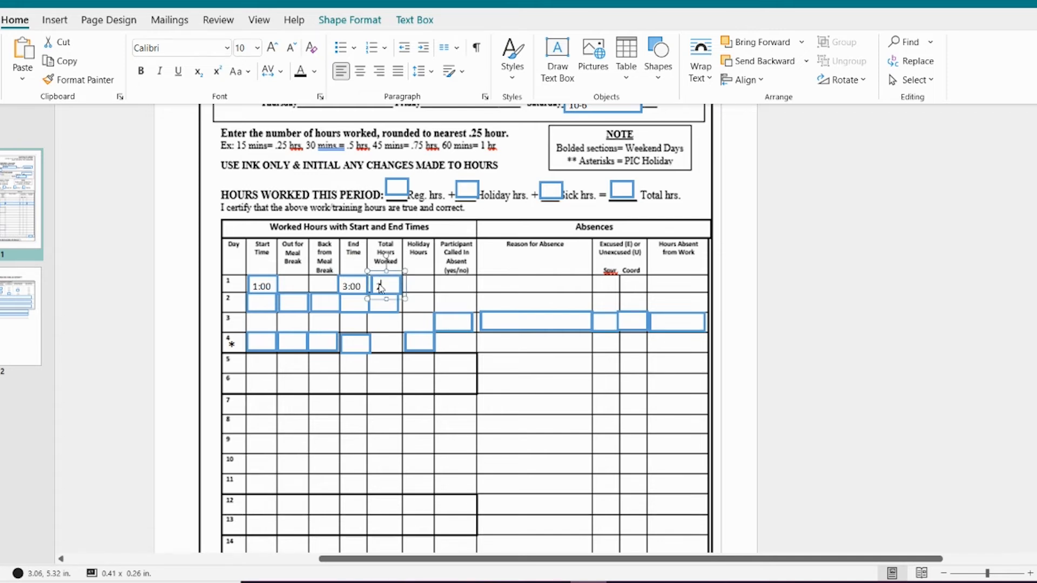
{"action": "type", "text": "2.0"}
Step: Fill in day 2 with start time 1:00, meal break from 5:00 to 5:30, end time 8:00 and 6.5 total hours
{"action": "left_click", "coordinate": [257, 306]}
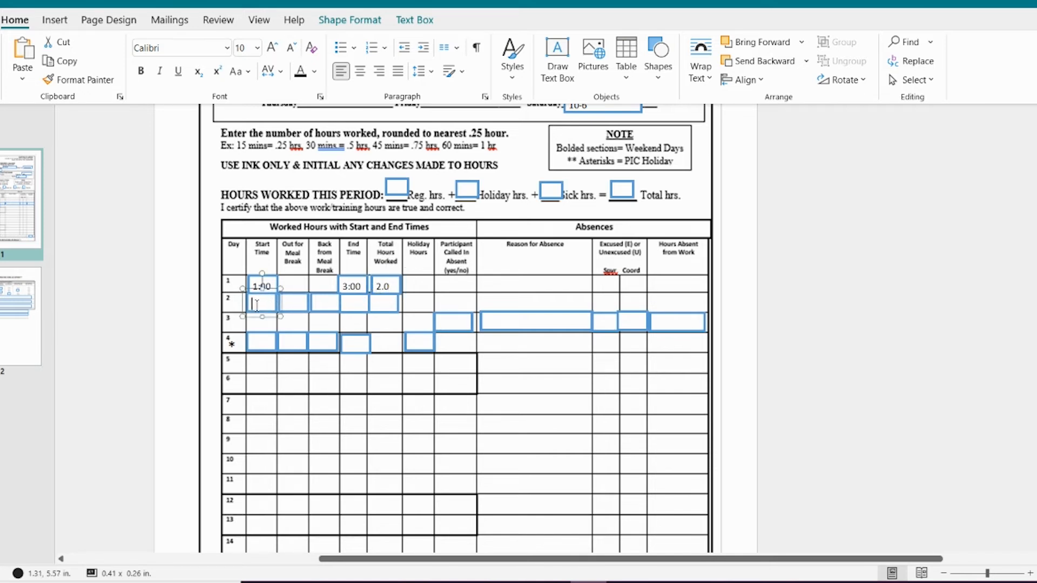
{"action": "type", "text": "1:00"}
{"action": "left_click", "coordinate": [291, 302]}
{"action": "type", "text": "5:00"}
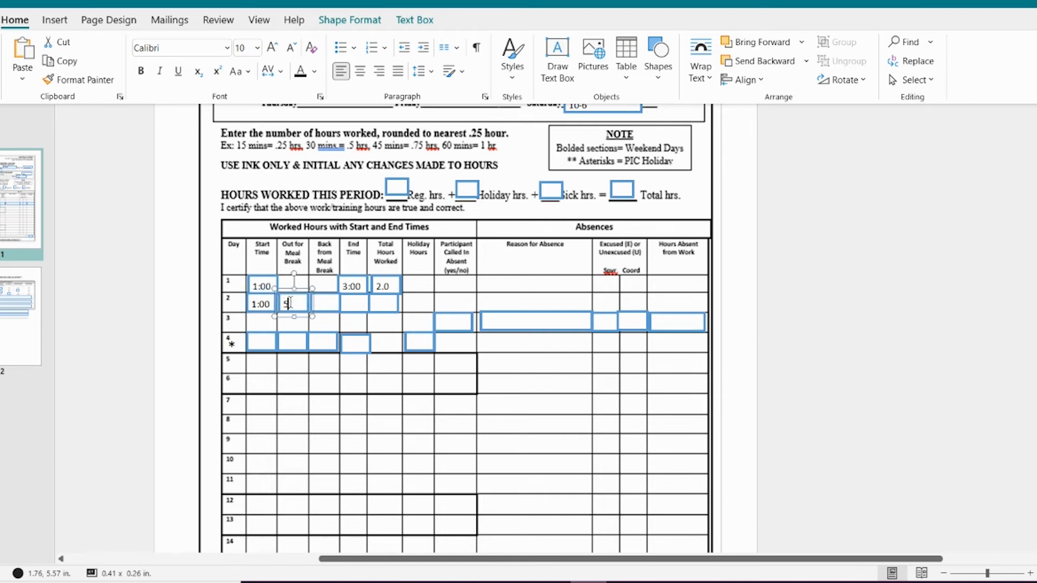
{"action": "left_click", "coordinate": [323, 301]}
{"action": "type", "text": "5:"}
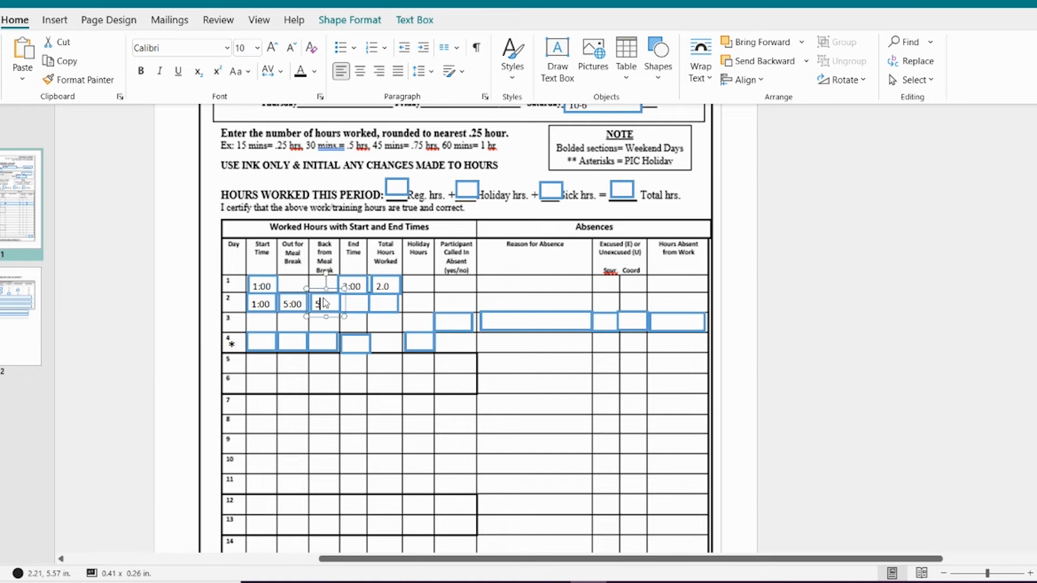
{"action": "type", "text": "30"}
{"action": "left_click", "coordinate": [349, 304]}
{"action": "type", "text": "8:00"}
{"action": "left_click", "coordinate": [379, 303]}
{"action": "type", "text": "6.5"}
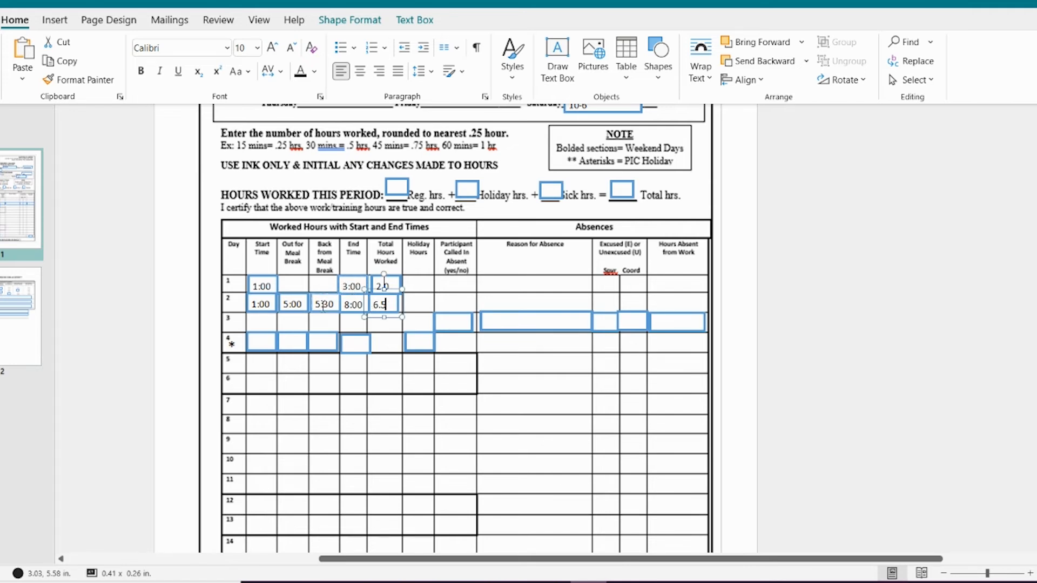
Step: Record the day 3 absence with Y for called in, reason Sick, supervisor code E and 5 hours absent
{"action": "left_click", "coordinate": [455, 324]}
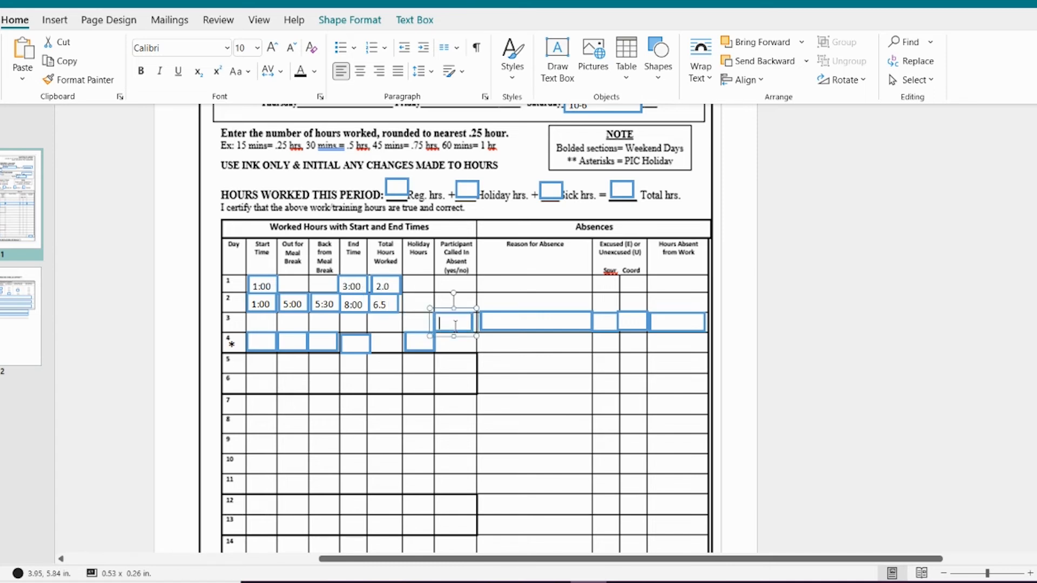
{"action": "type", "text": "Y"}
{"action": "left_click", "coordinate": [501, 320]}
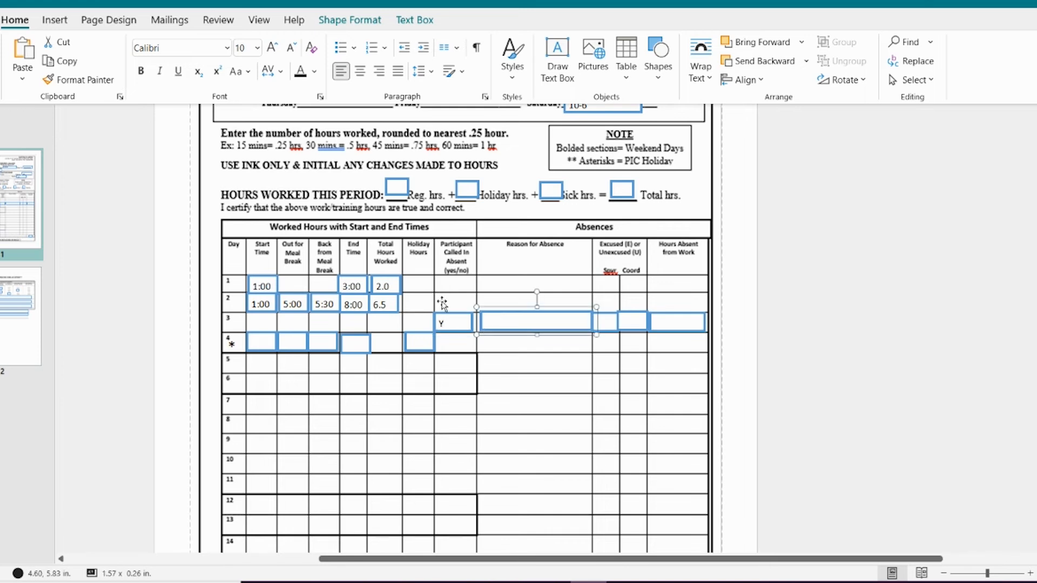
{"action": "type", "text": "Sick"}
{"action": "left_click", "coordinate": [606, 323]}
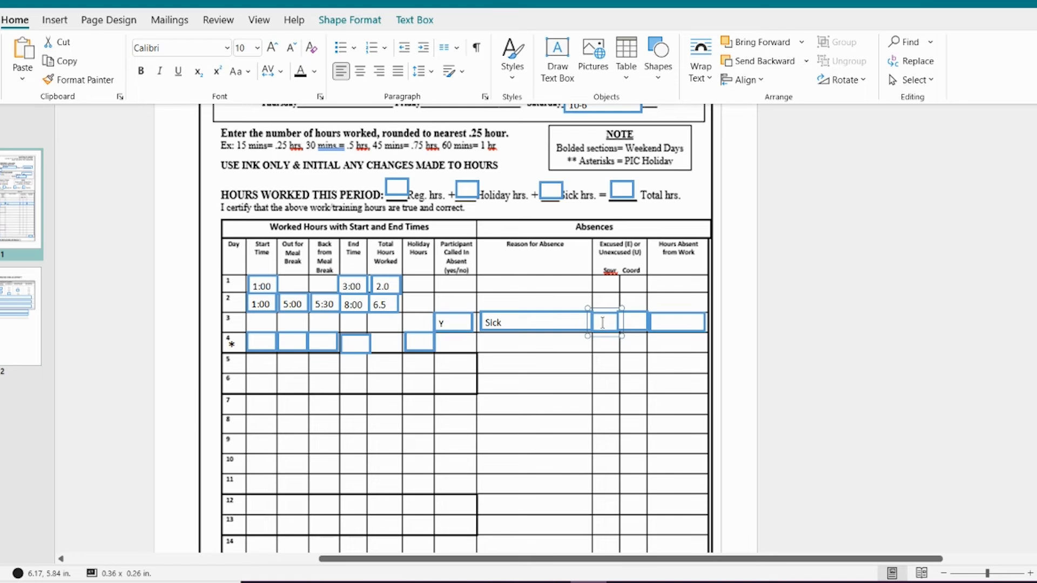
{"action": "type", "text": "E"}
{"action": "left_click", "coordinate": [671, 322]}
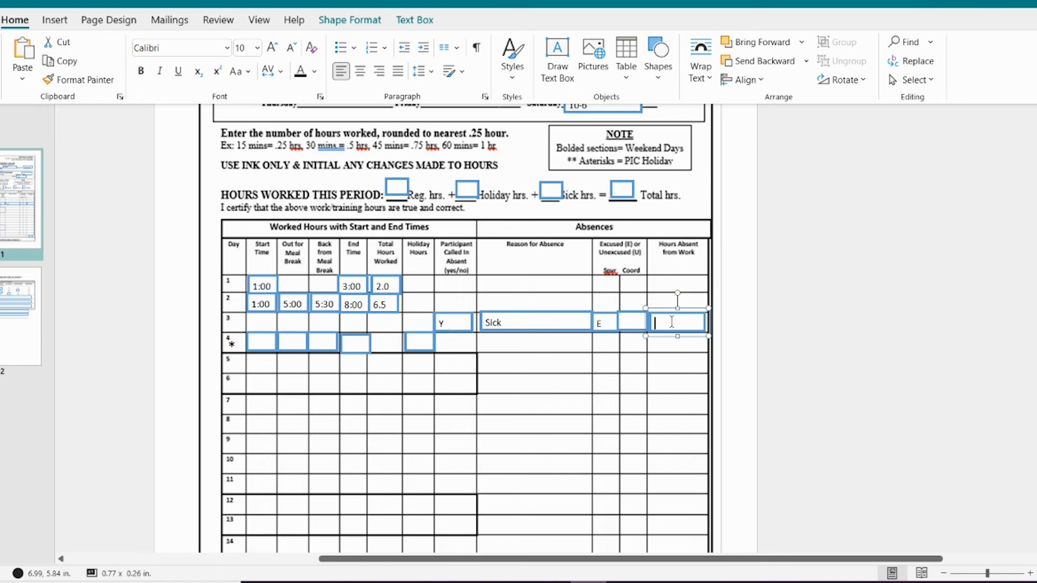
{"action": "type", "text": "5"}
Step: Fill in day 4 with start time 1:00, meal break from 5:00 to 5:30, end time 8:00 and 6.5 holiday hours
{"action": "left_click", "coordinate": [257, 344]}
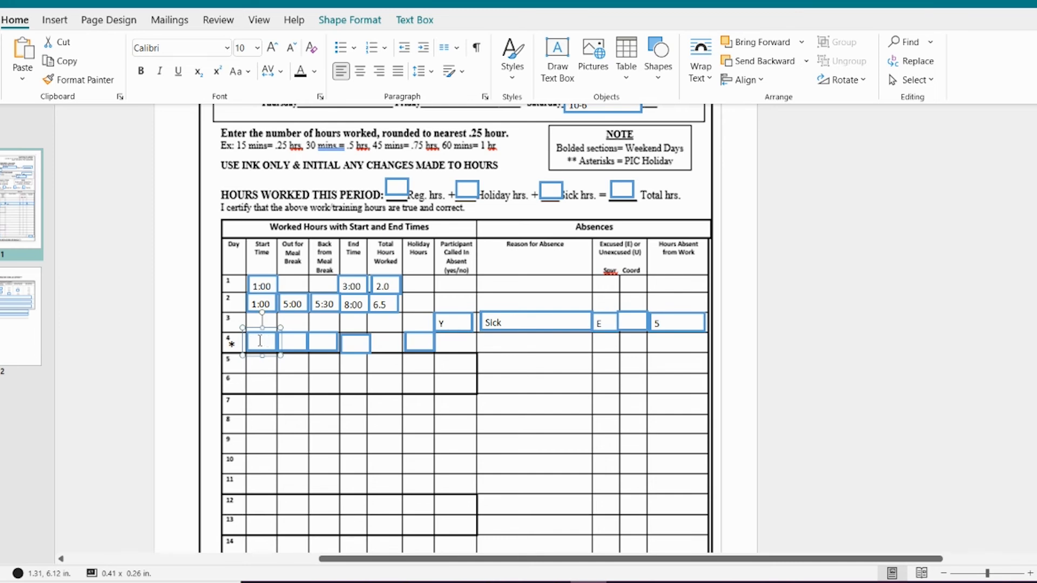
{"action": "type", "text": "1:00"}
{"action": "left_click", "coordinate": [288, 344]}
{"action": "type", "text": "5"}
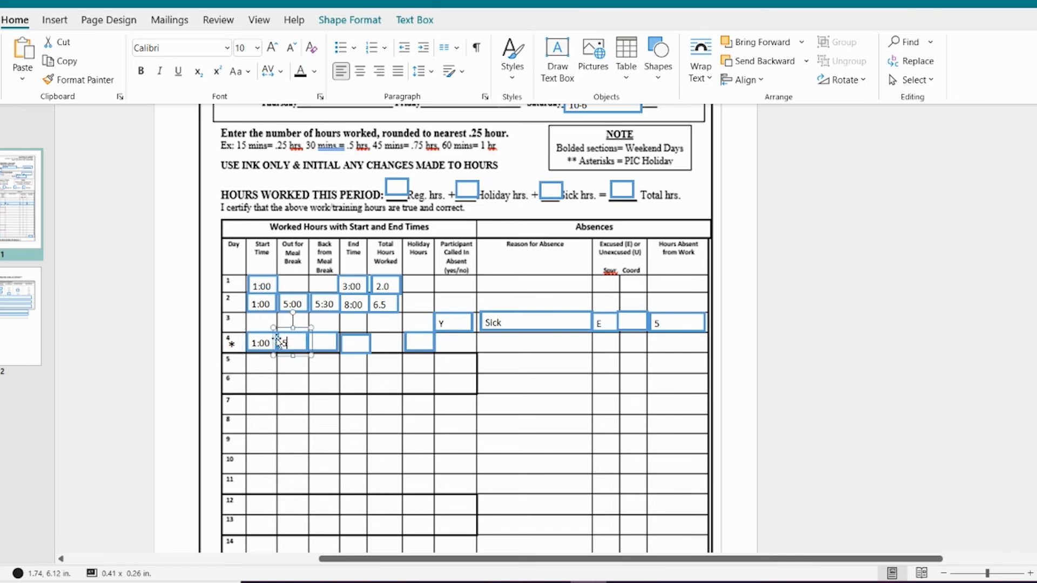
{"action": "type", "text": ":00"}
{"action": "left_click", "coordinate": [316, 343]}
{"action": "type", "text": "5:30"}
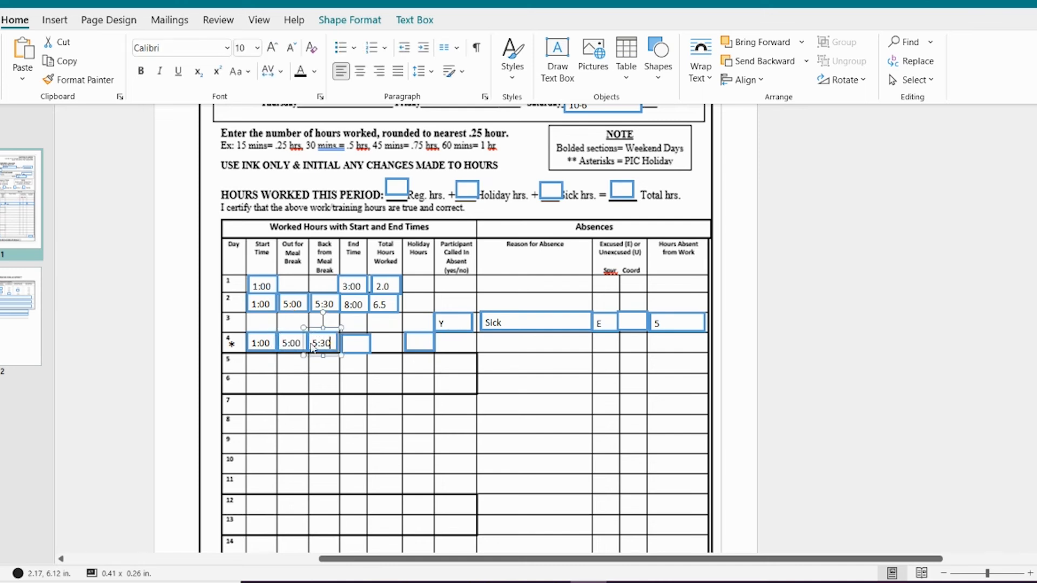
{"action": "left_click", "coordinate": [355, 344]}
{"action": "type", "text": "8:00"}
{"action": "left_click", "coordinate": [413, 342]}
{"action": "type", "text": "6.5"}
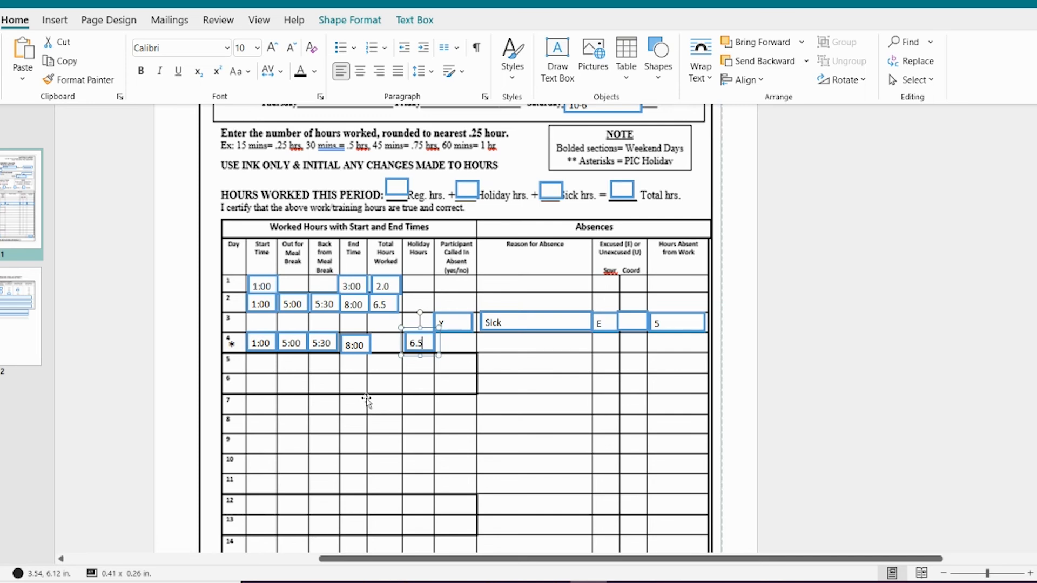
Step: Fill in the Total Hours row with 8.5 hours worked, 6.5 holiday hours and 5 hours absent
{"action": "scroll", "coordinate": [363, 389], "scroll_direction": "down", "scroll_amount": 3}
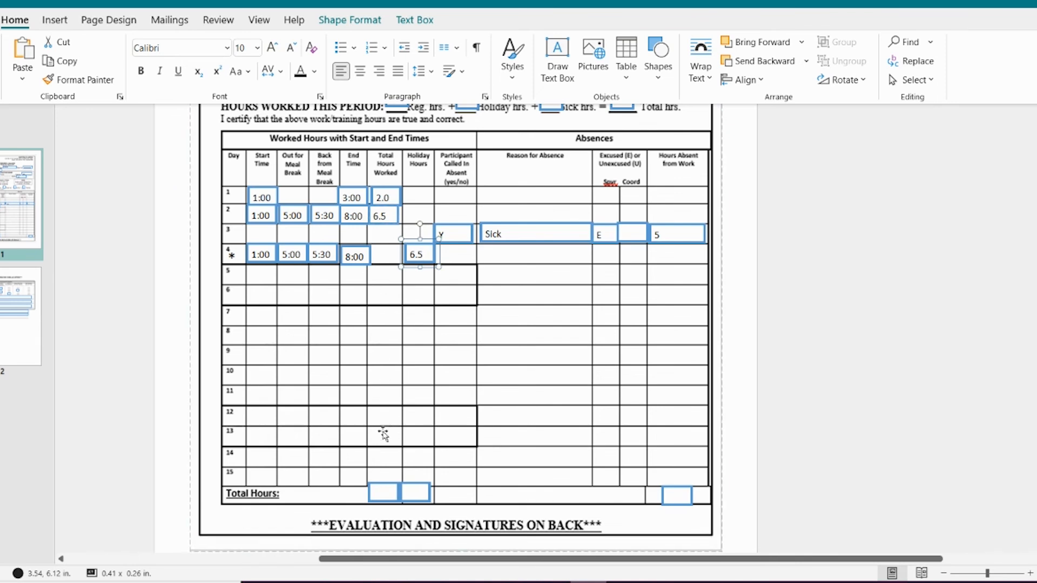
{"action": "left_click", "coordinate": [381, 493]}
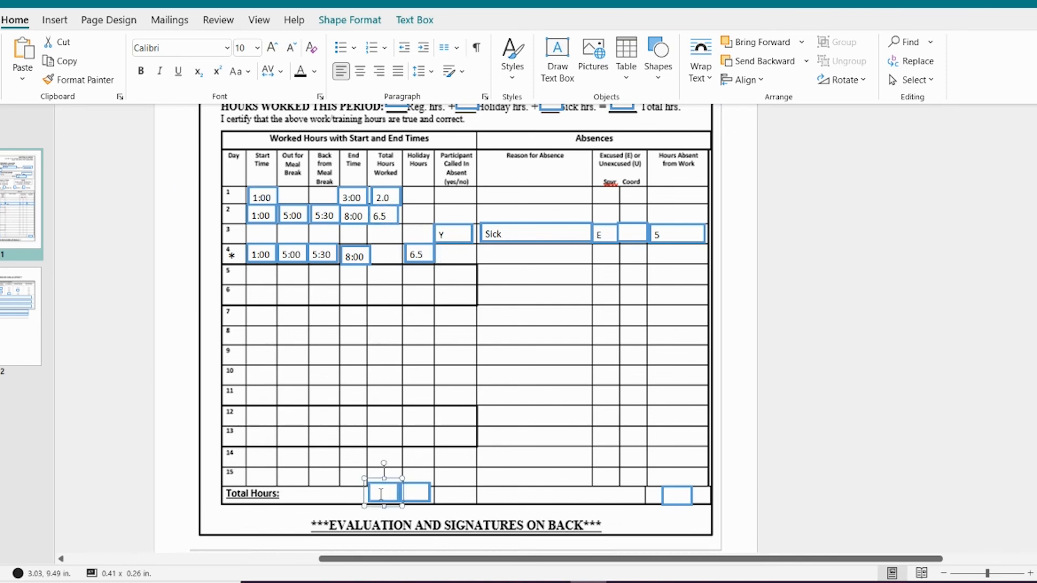
{"action": "type", "text": "8.5"}
{"action": "left_click", "coordinate": [414, 490]}
{"action": "type", "text": "6.5"}
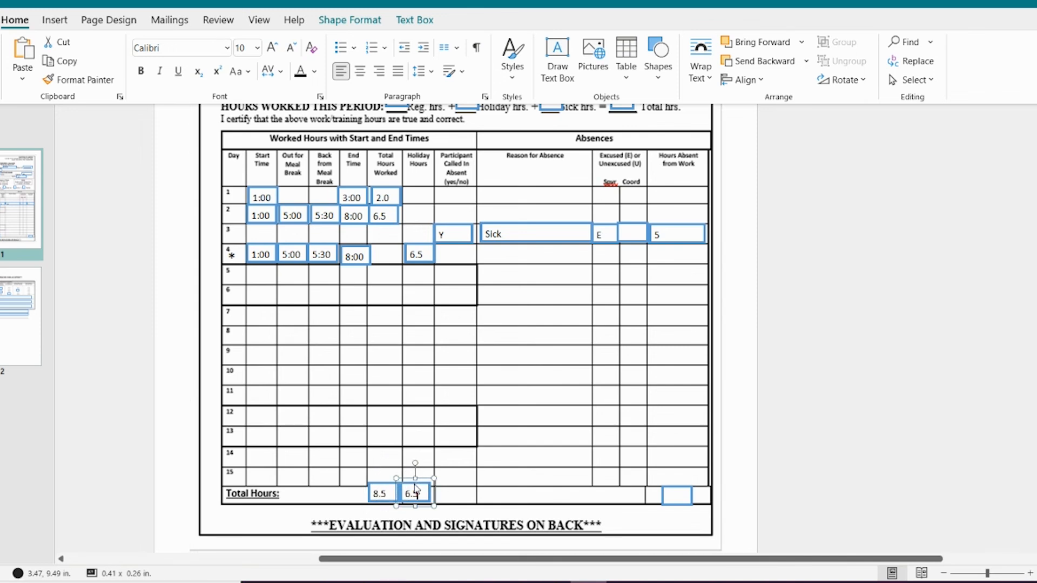
{"action": "left_click", "coordinate": [674, 496]}
{"action": "type", "text": "5"}
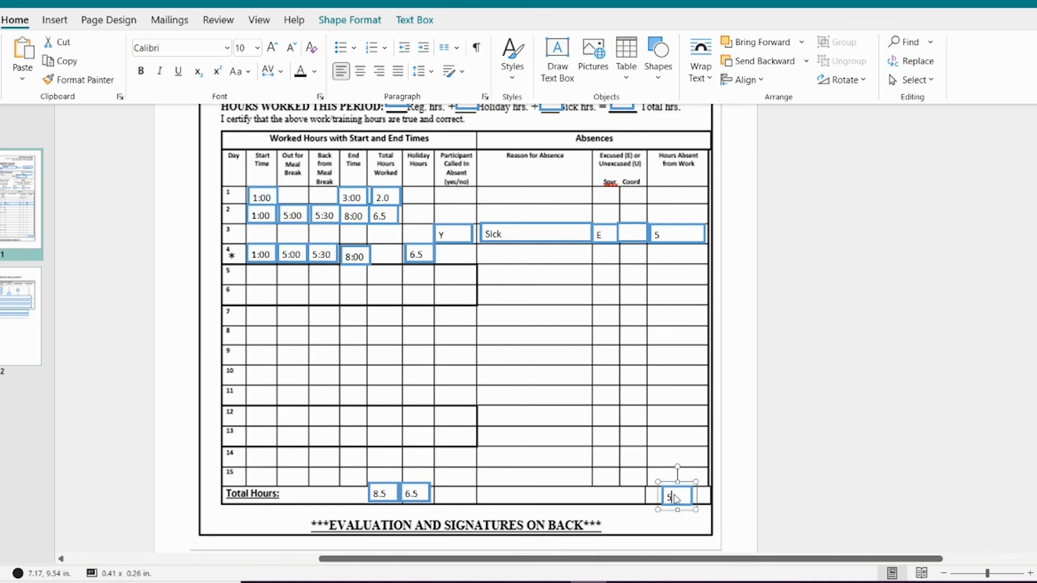
Step: Fill in the Hours Worked This Period line with 8.5 regular, 6.5 holiday, 5 sick and 15 total hours
{"action": "scroll", "coordinate": [466, 506], "scroll_direction": "up", "scroll_amount": 1}
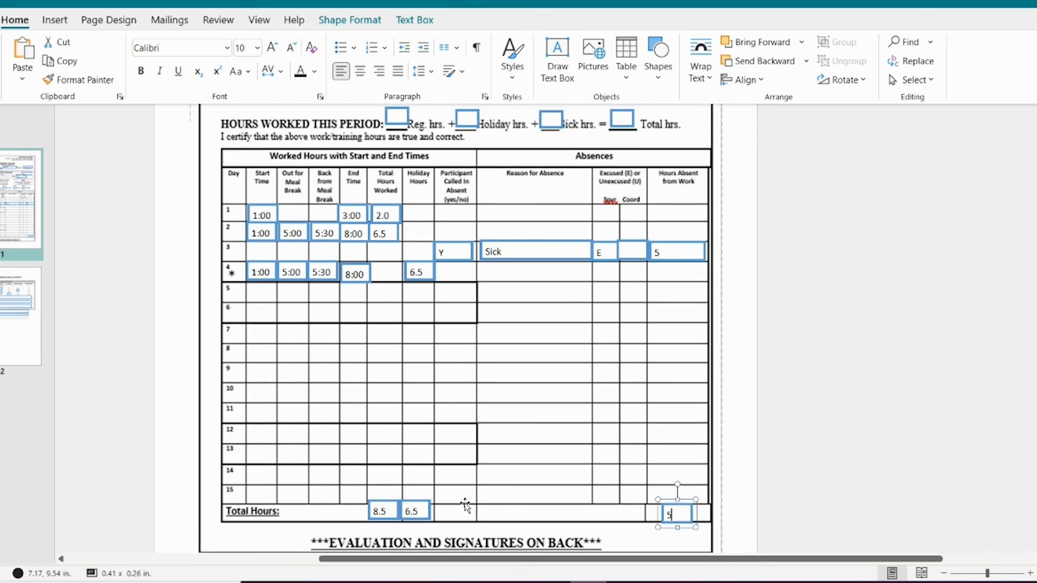
{"action": "scroll", "coordinate": [465, 506], "scroll_direction": "up", "scroll_amount": 1}
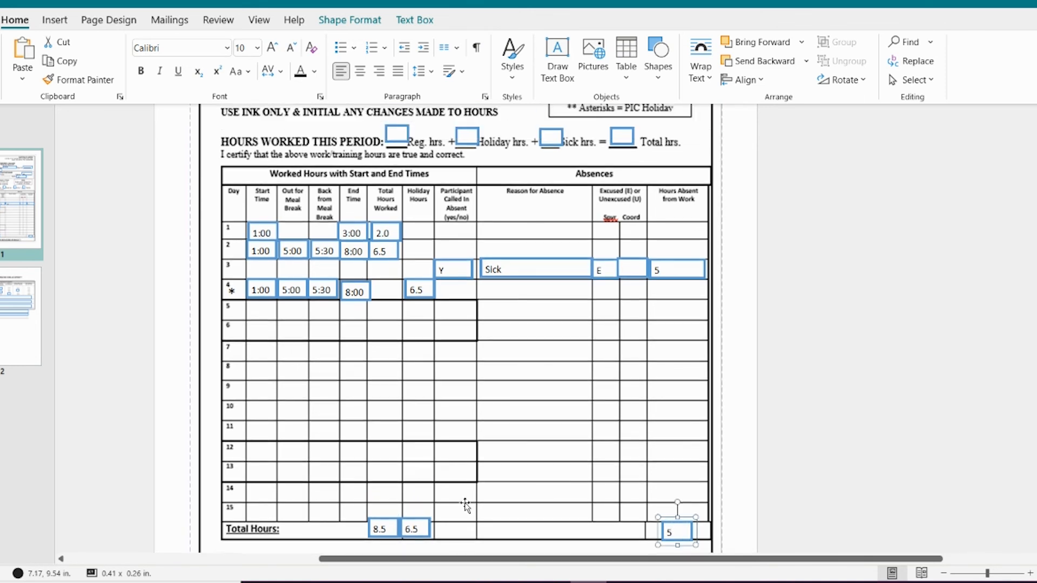
{"action": "left_click", "coordinate": [392, 134]}
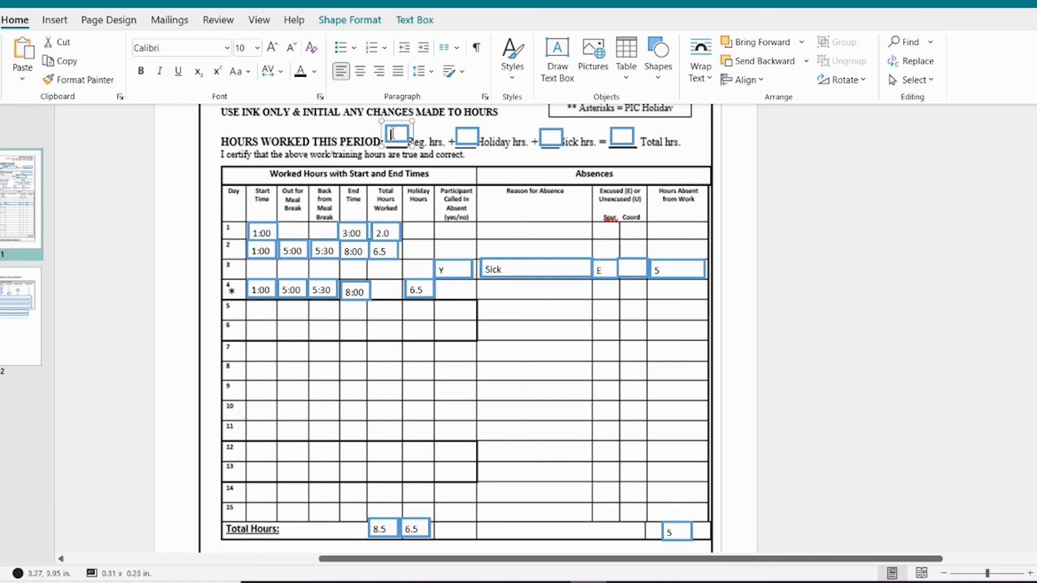
{"action": "type", "text": "8.5"}
{"action": "left_click", "coordinate": [466, 135]}
{"action": "type", "text": "6.5"}
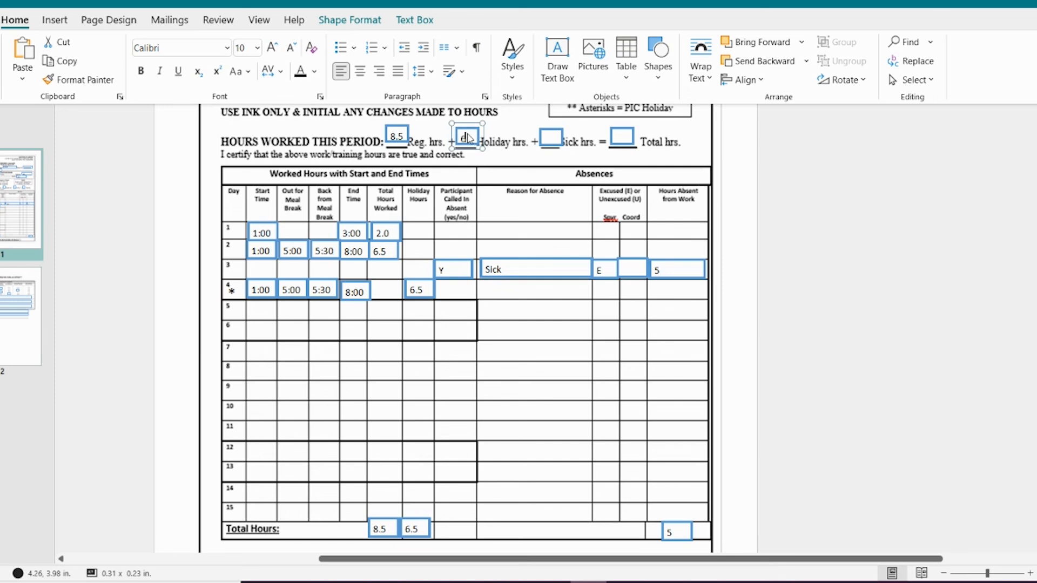
{"action": "left_click", "coordinate": [550, 137]}
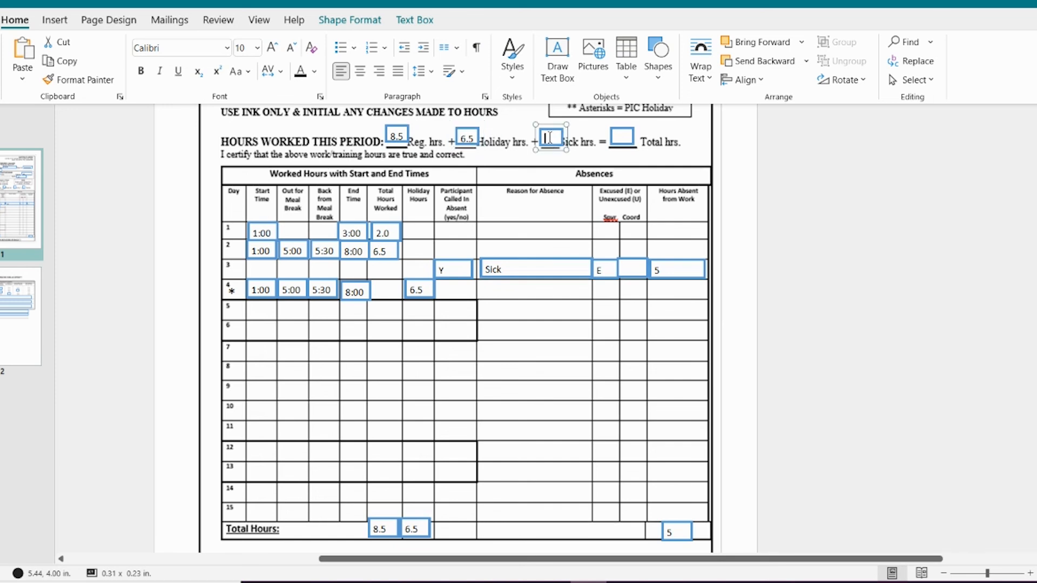
{"action": "type", "text": "5"}
{"action": "left_click", "coordinate": [620, 137]}
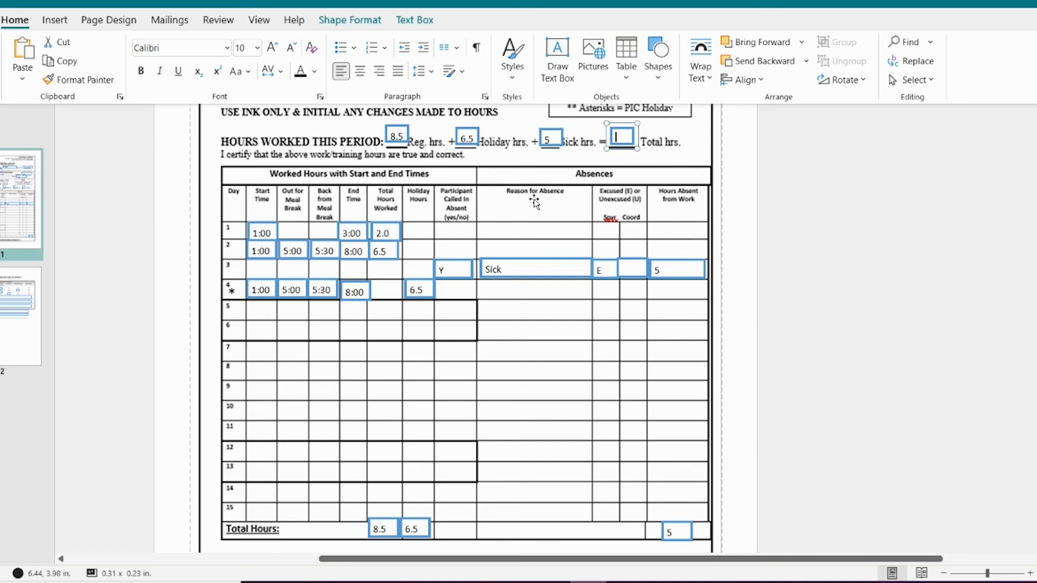
{"action": "type", "text": "15."}
{"action": "left_click", "coordinate": [534, 203]}
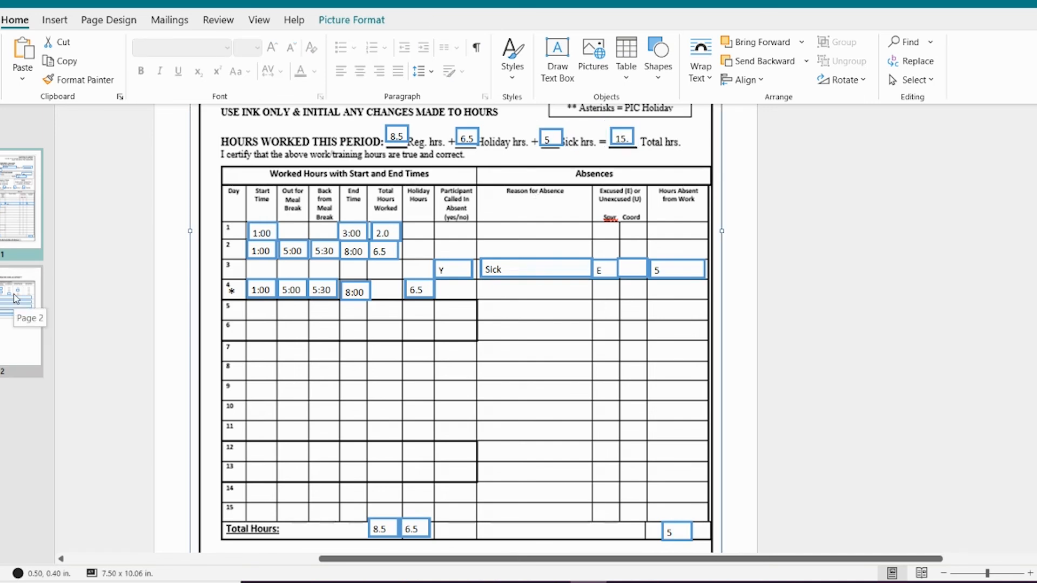
Step: Enter the placeholder text Signature in the participant signature field on page 2
{"action": "left_click", "coordinate": [15, 298]}
{"action": "scroll", "coordinate": [153, 236], "scroll_direction": "up", "scroll_amount": 4}
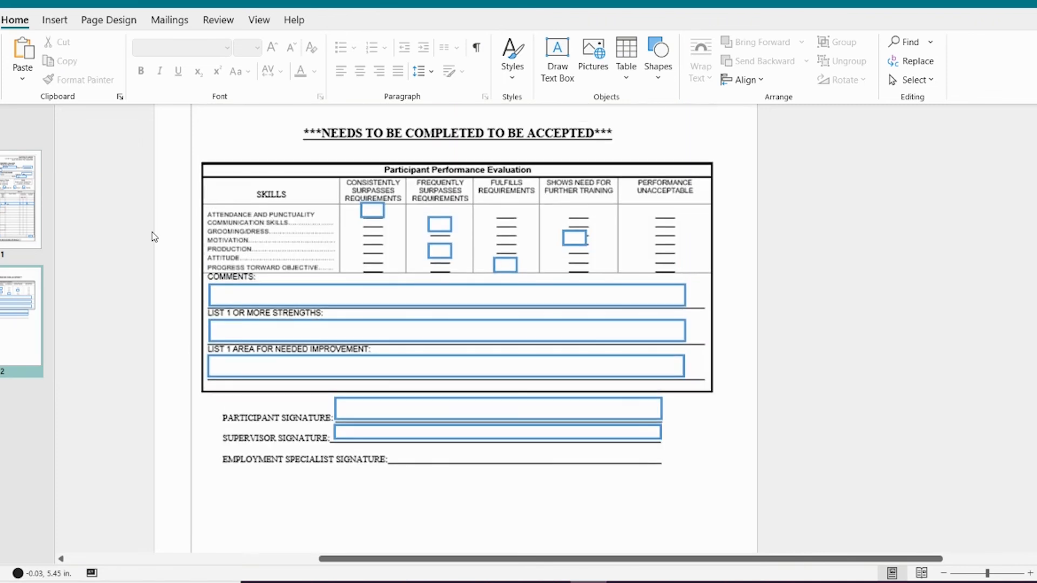
{"action": "scroll", "coordinate": [153, 236], "scroll_direction": "up", "scroll_amount": 1}
{"action": "left_click", "coordinate": [352, 422]}
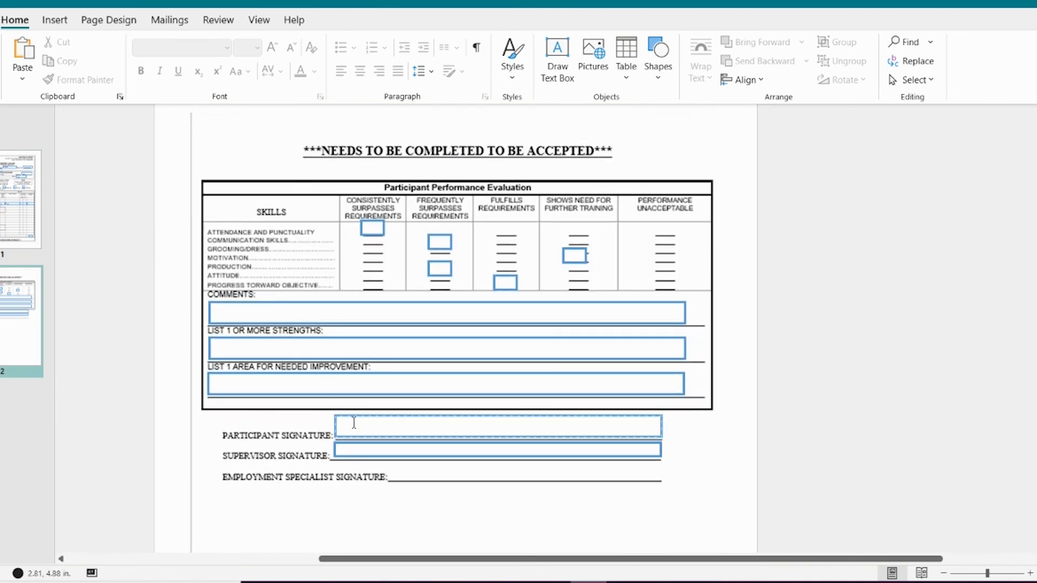
{"action": "type", "text": "Signature"}
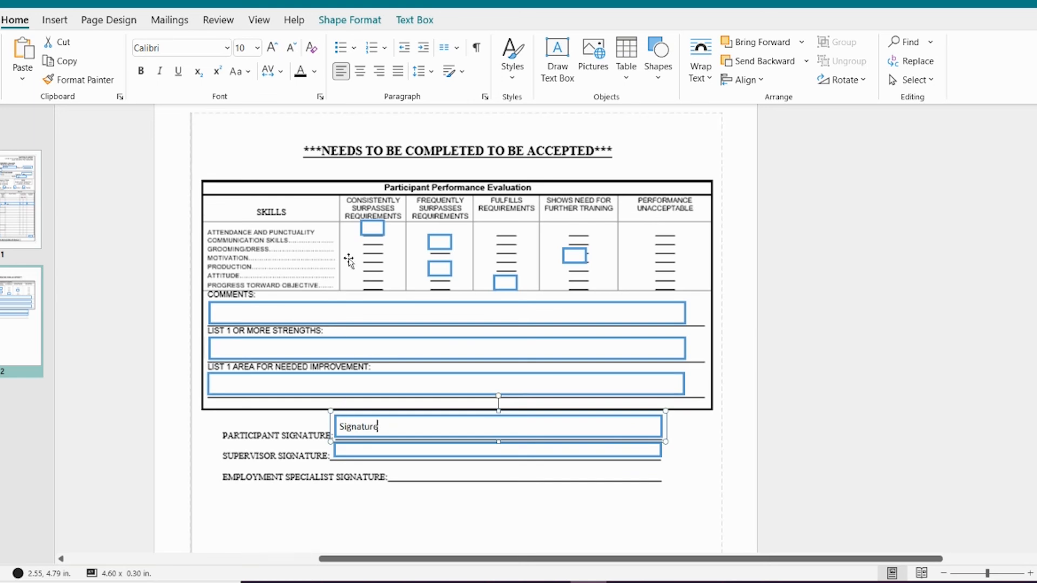
Step: Mark x in the five evaluation boxes: one consistently surpasses, two frequently surpasses, one fulfills requirements and one shows need for further training
{"action": "left_click", "coordinate": [367, 228]}
{"action": "type", "text": "x"}
{"action": "left_click", "coordinate": [436, 243]}
{"action": "type", "text": "x"}
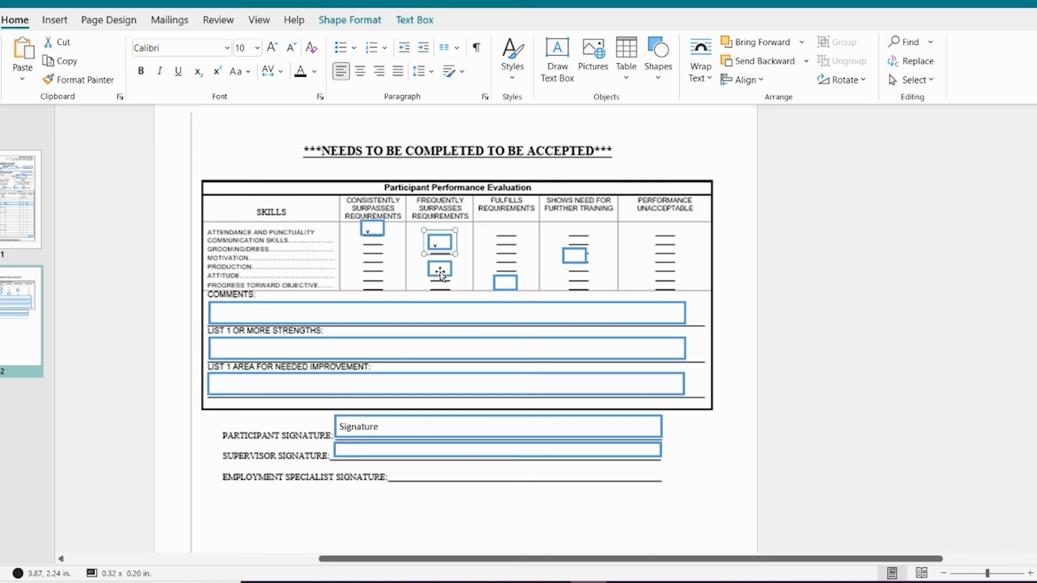
{"action": "left_click", "coordinate": [442, 271]}
{"action": "type", "text": "x"}
{"action": "left_click", "coordinate": [505, 283]}
{"action": "type", "text": "x"}
{"action": "left_click", "coordinate": [576, 255]}
{"action": "type", "text": "x"}
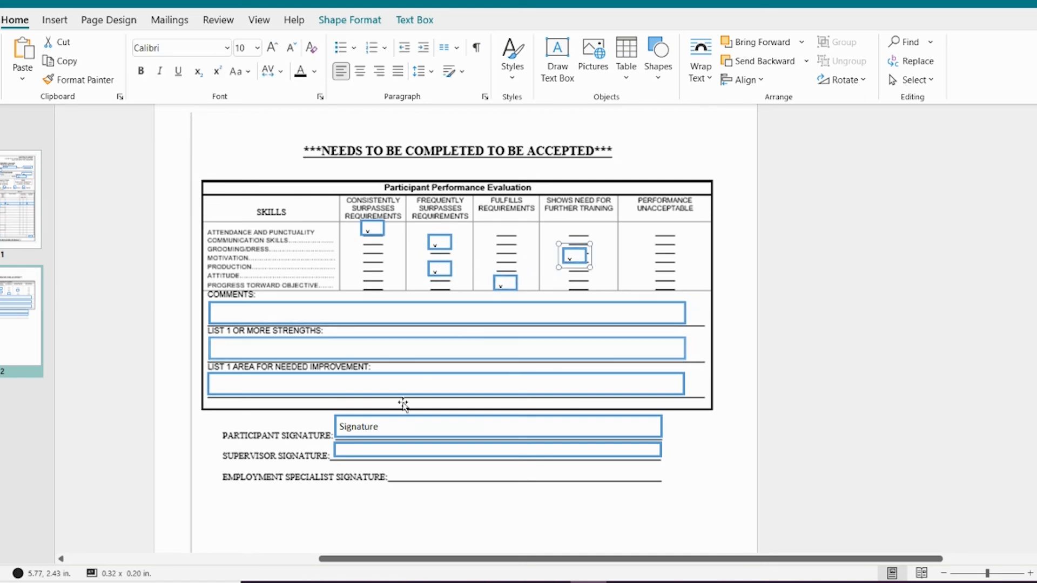
Step: Enter the placeholder text Signature in the supervisor signature field below the participant's
{"action": "left_click", "coordinate": [361, 450]}
{"action": "type", "text": "Signatu"}
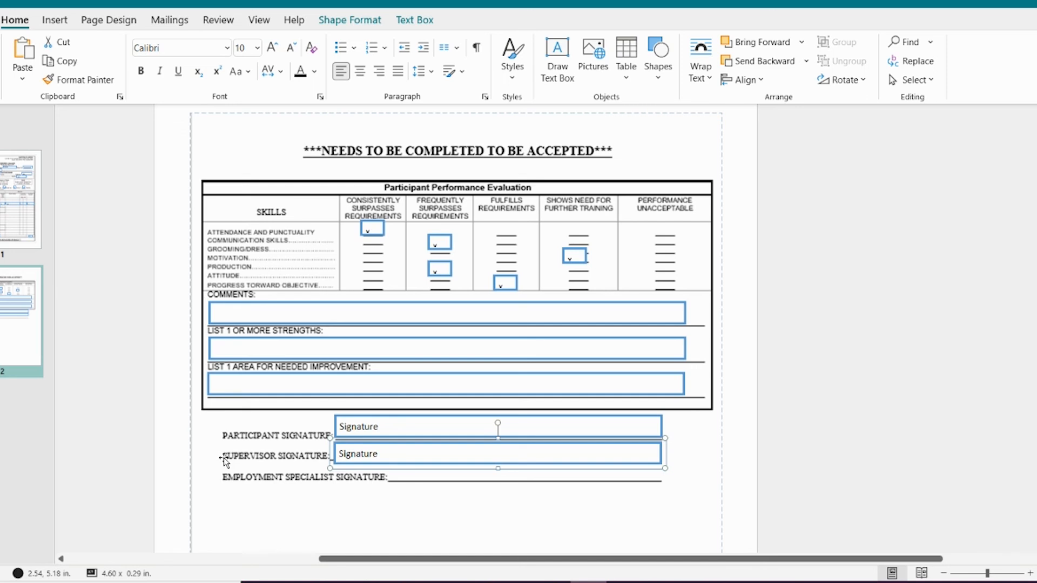